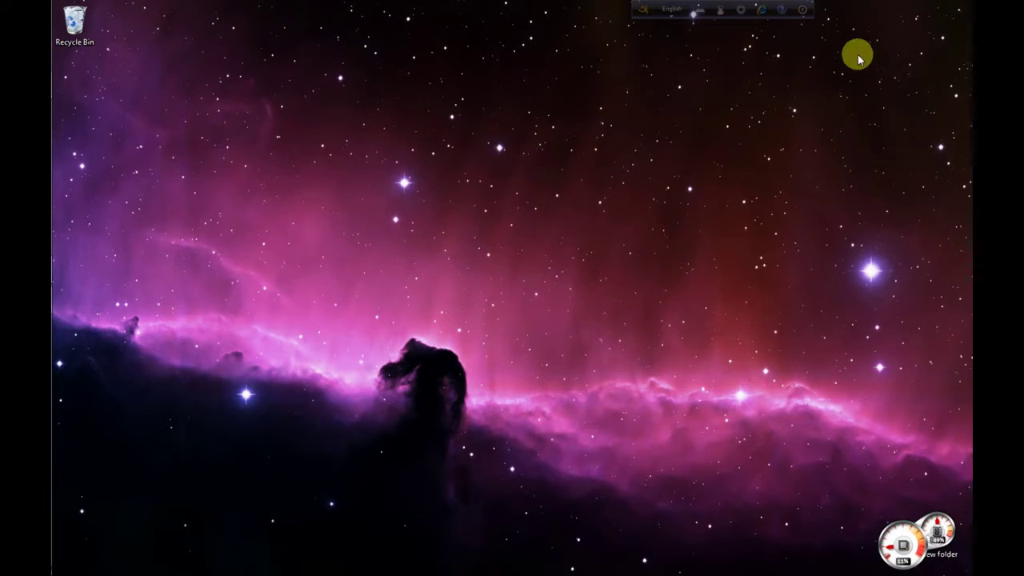
right_click(440, 86)
click(459, 116)
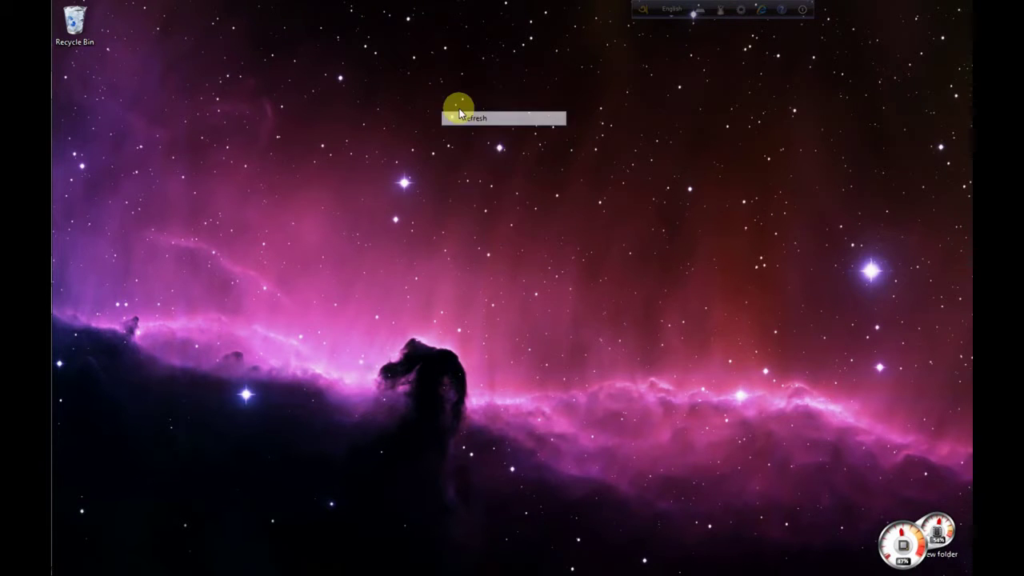
right_click(441, 101)
click(469, 138)
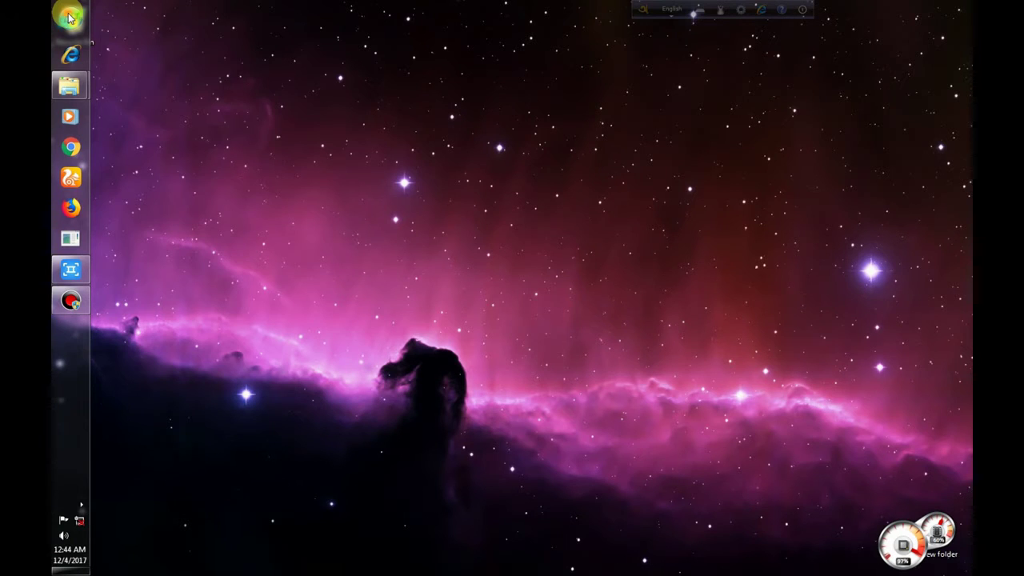
Step: Open the Computer window and show the contents of the DVD RW drive (I:) containing the Ms.Office collection
click(70, 18)
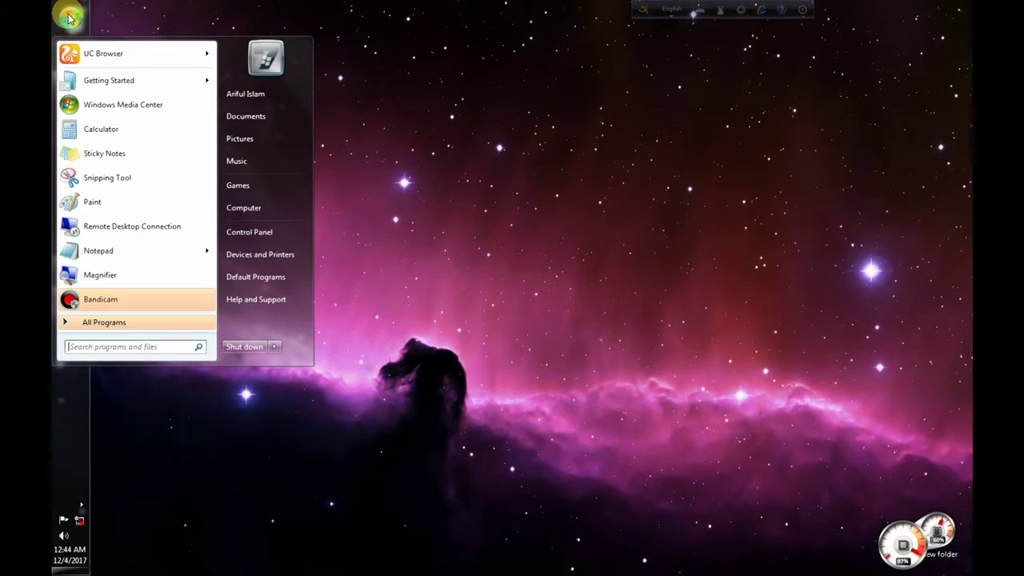
click(244, 213)
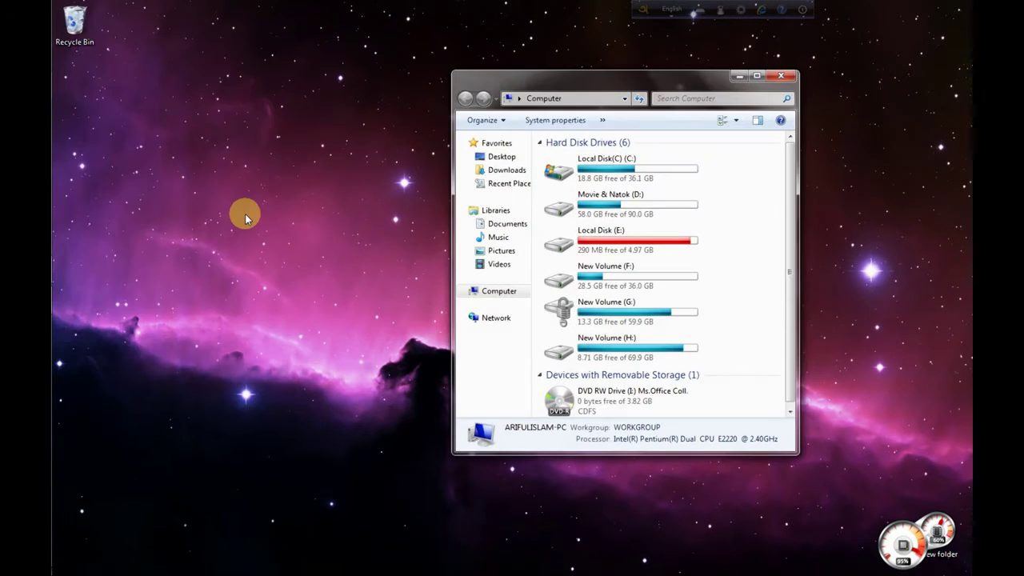
drag(606, 93, 477, 56)
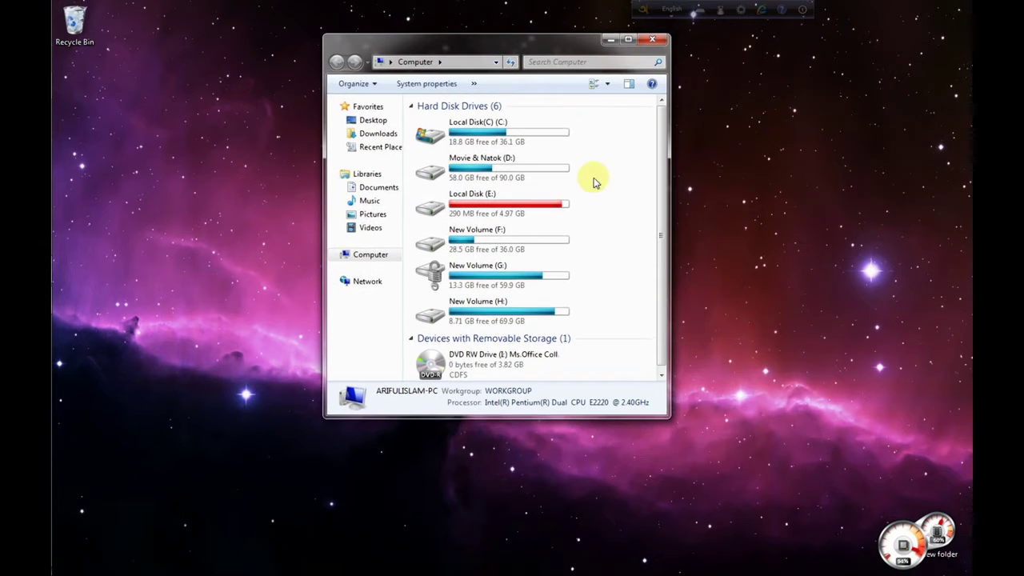
scroll(661, 215, down, 1)
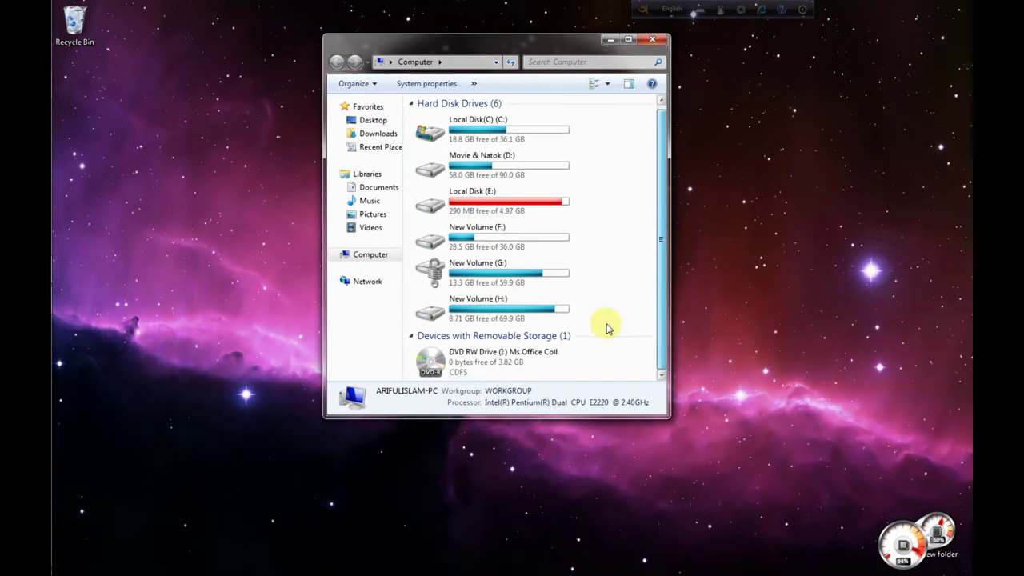
right_click(473, 365)
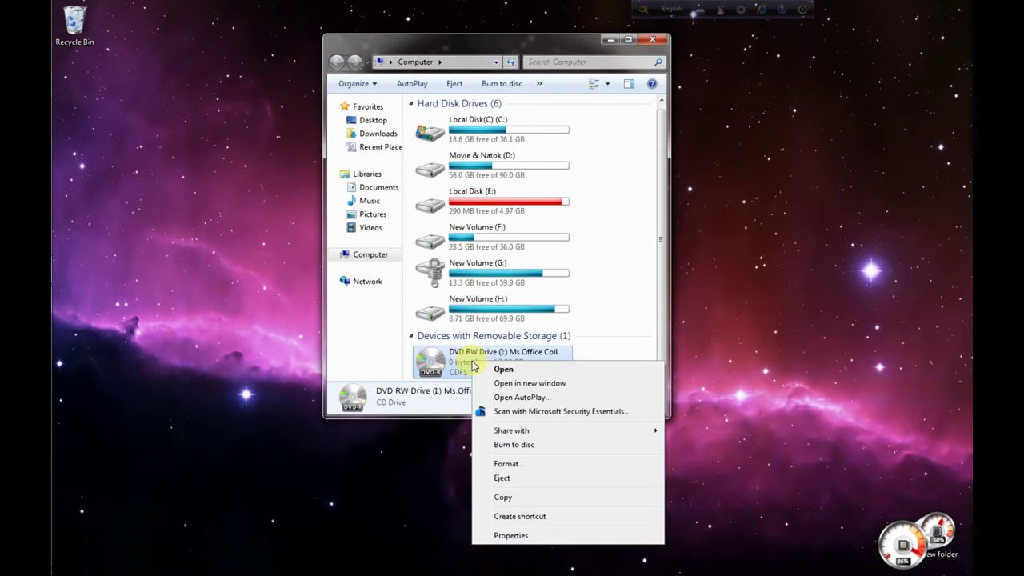
click(499, 375)
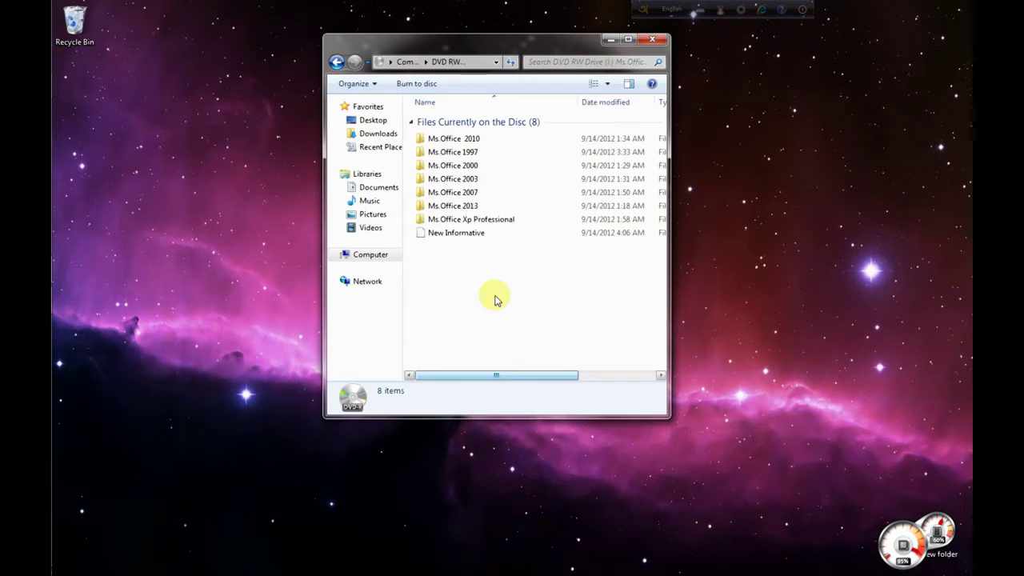
Step: Open the Ms.Office 2003 folder on the disc and launch the SETUP application
click(468, 180)
key(Return)
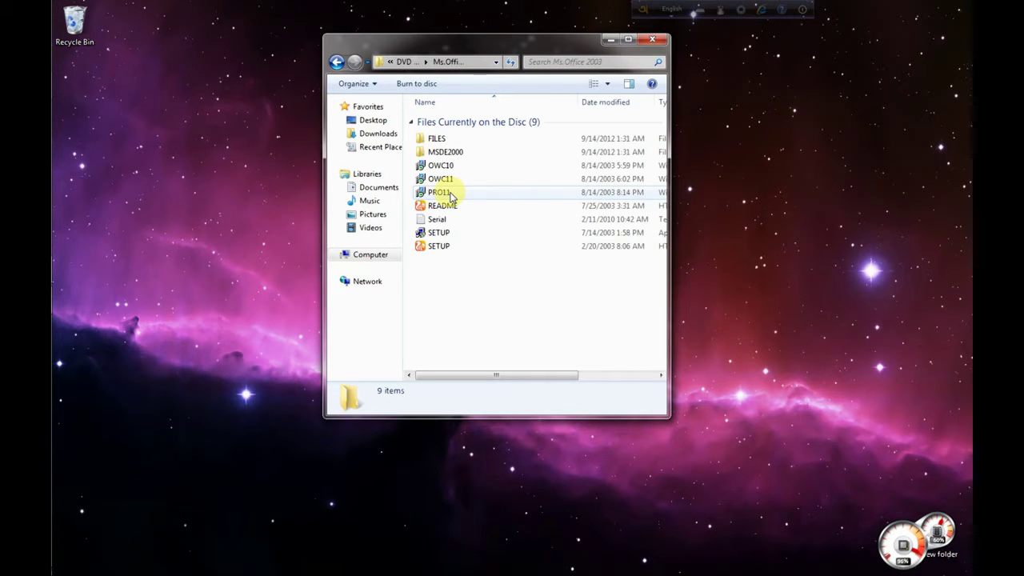
drag(501, 38, 571, 27)
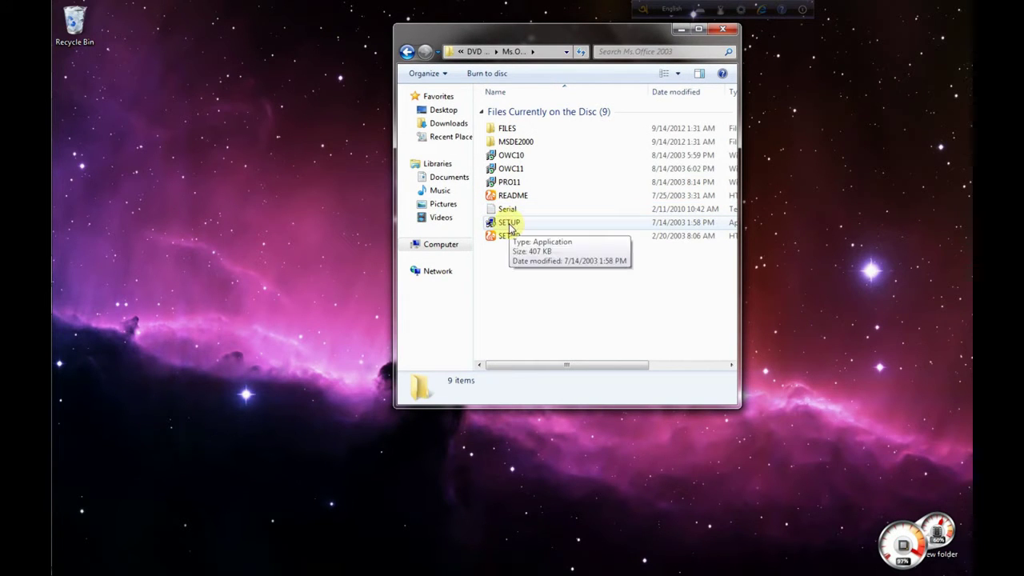
double_click(510, 223)
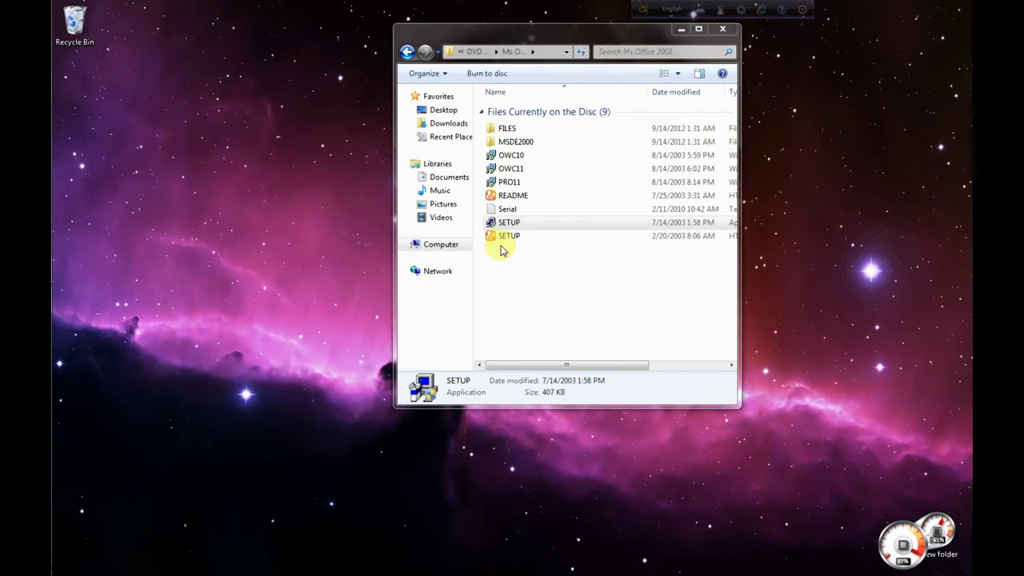
Step: Arrange the Ms.Office 2003 folder window and the Microsoft Office 2003 Setup window side by side
drag(452, 158, 640, 151)
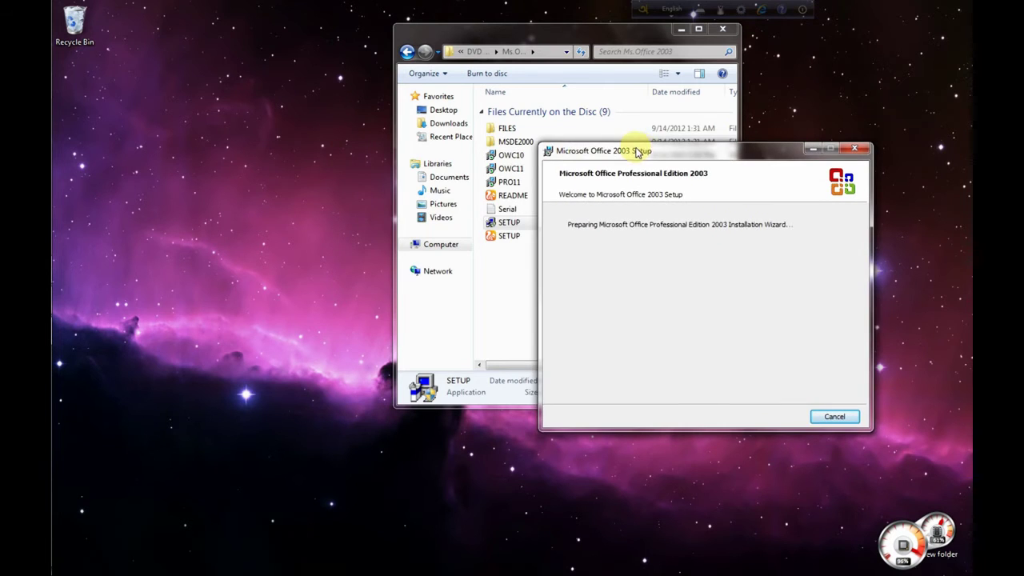
drag(559, 38, 297, 48)
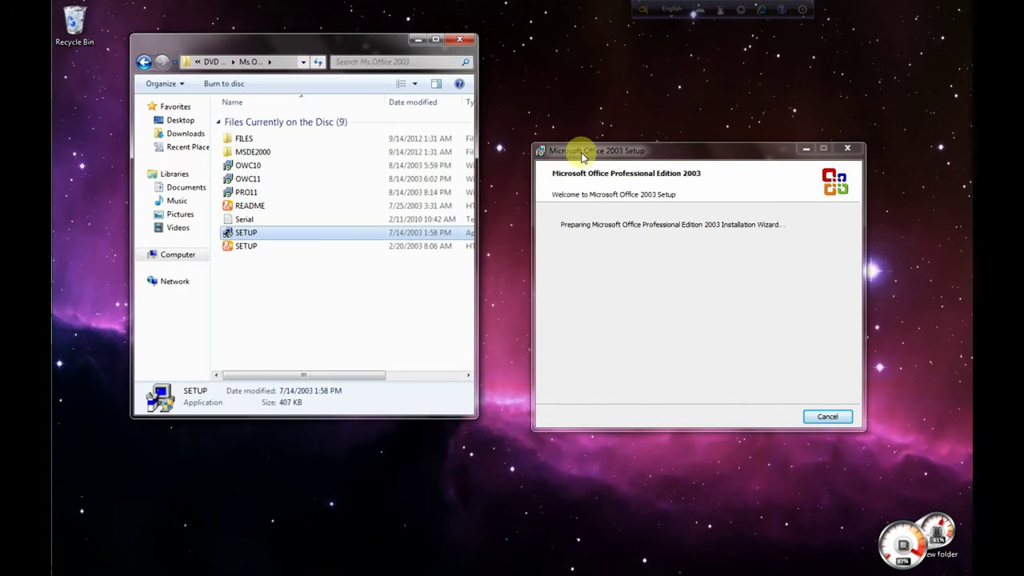
drag(632, 152, 598, 148)
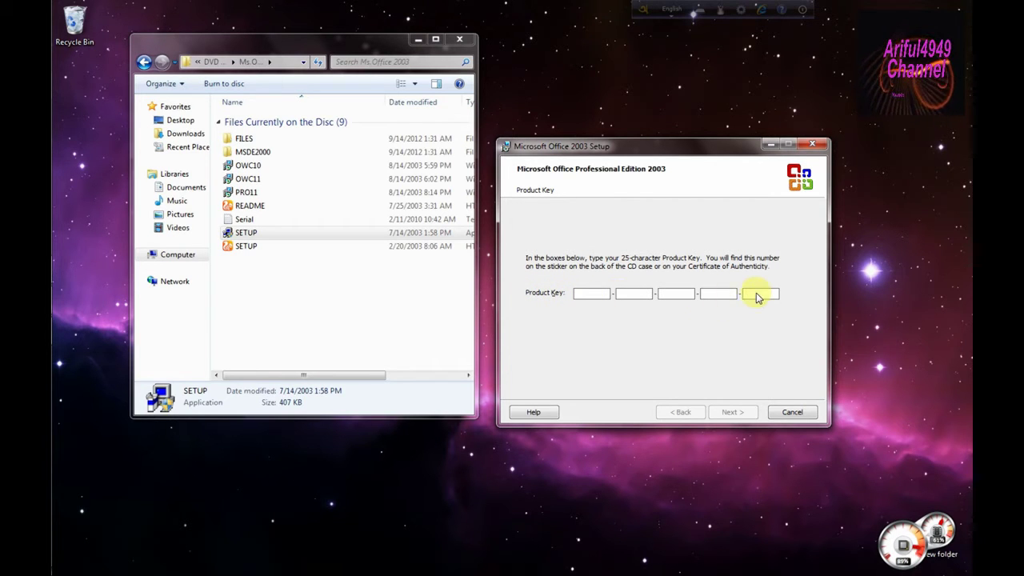
Step: Open the Serial text file beside the setup window and copy the first group of the product key
double_click(244, 219)
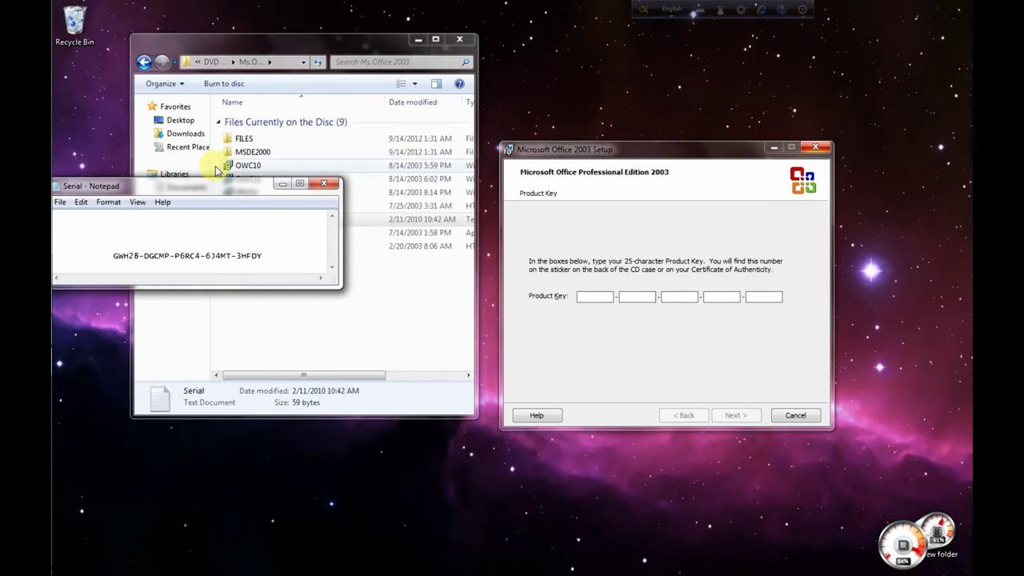
drag(206, 187, 323, 178)
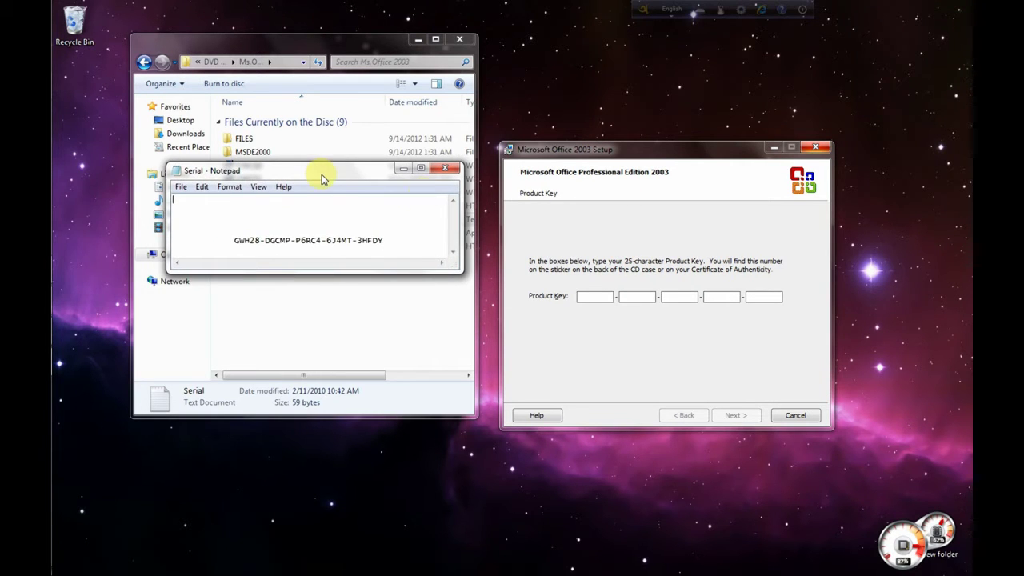
right_click(251, 244)
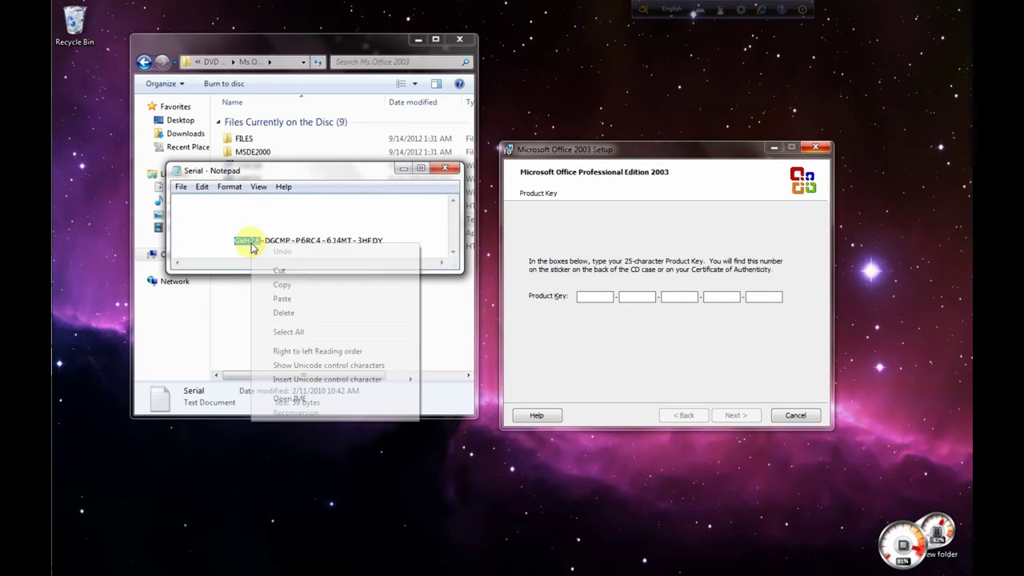
click(282, 286)
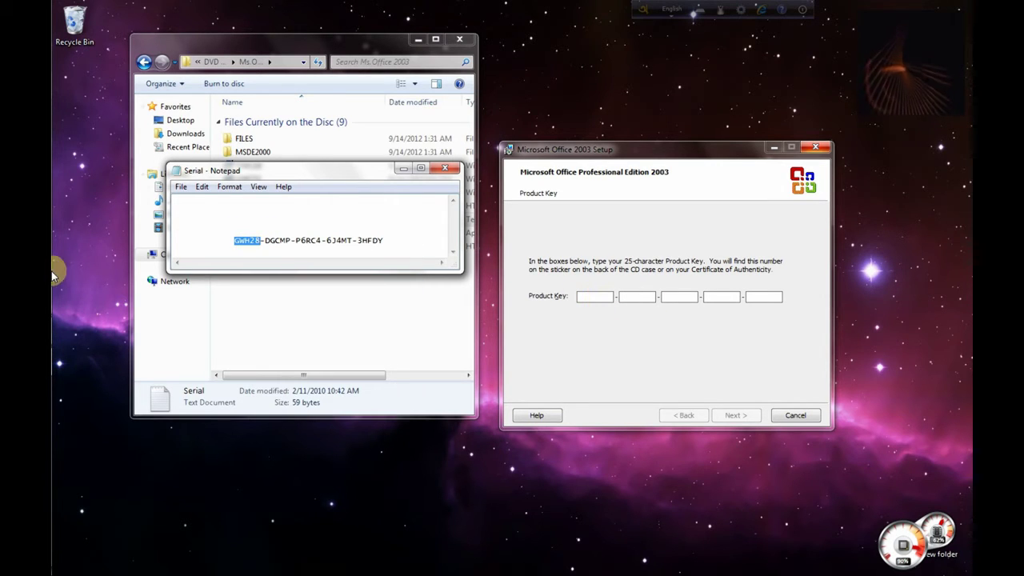
click(604, 300)
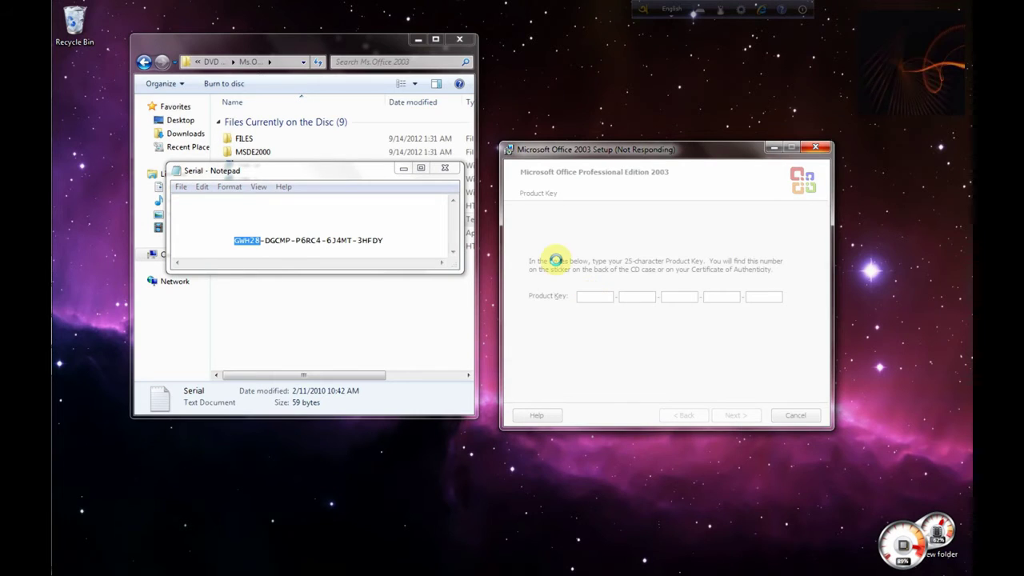
mouse_move(590, 151)
mouse_down()
mouse_move(556, 160)
mouse_move(575, 144)
mouse_up()
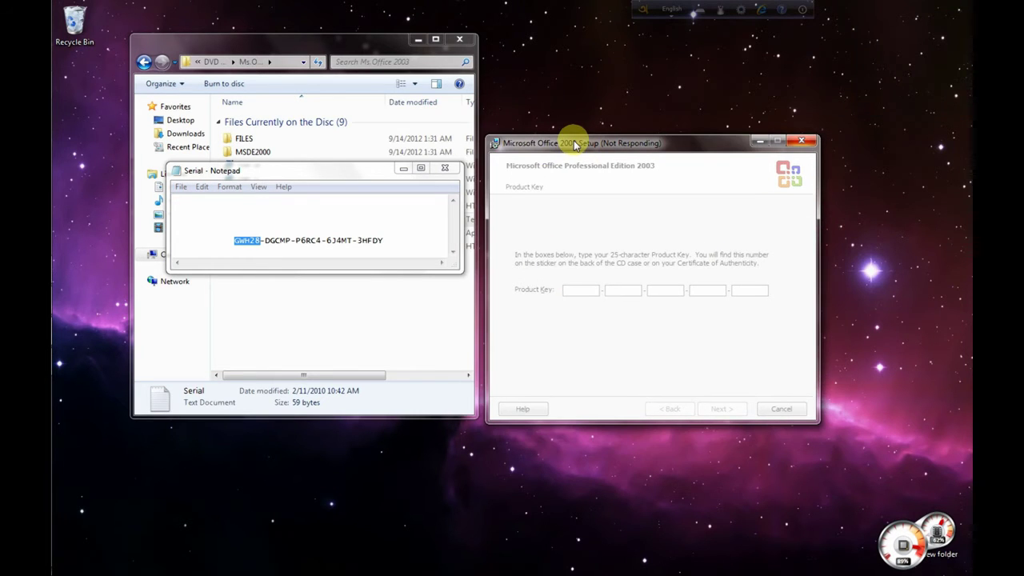
right_click(525, 22)
click(564, 58)
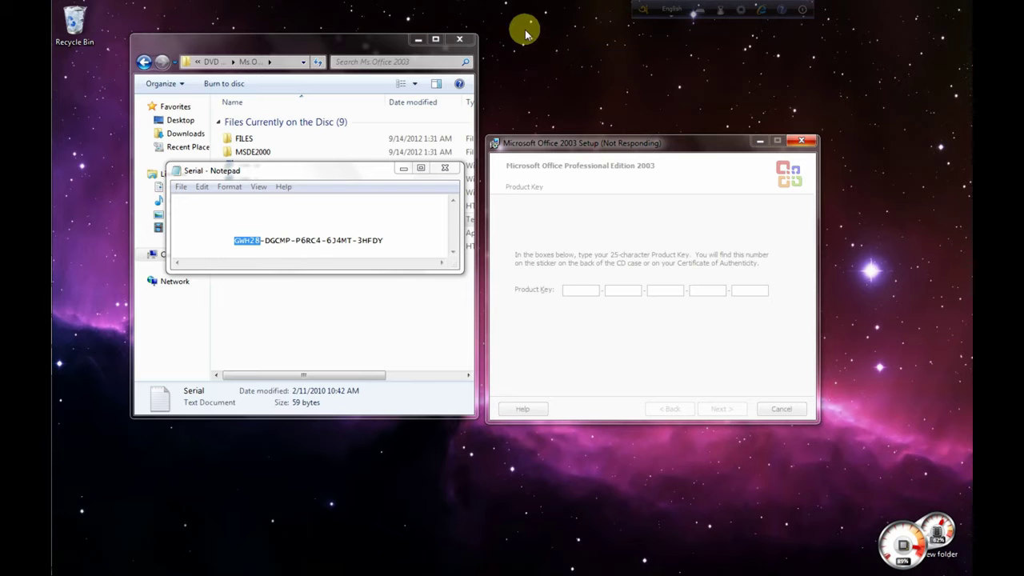
right_click(526, 33)
click(562, 64)
right_click(531, 36)
click(560, 72)
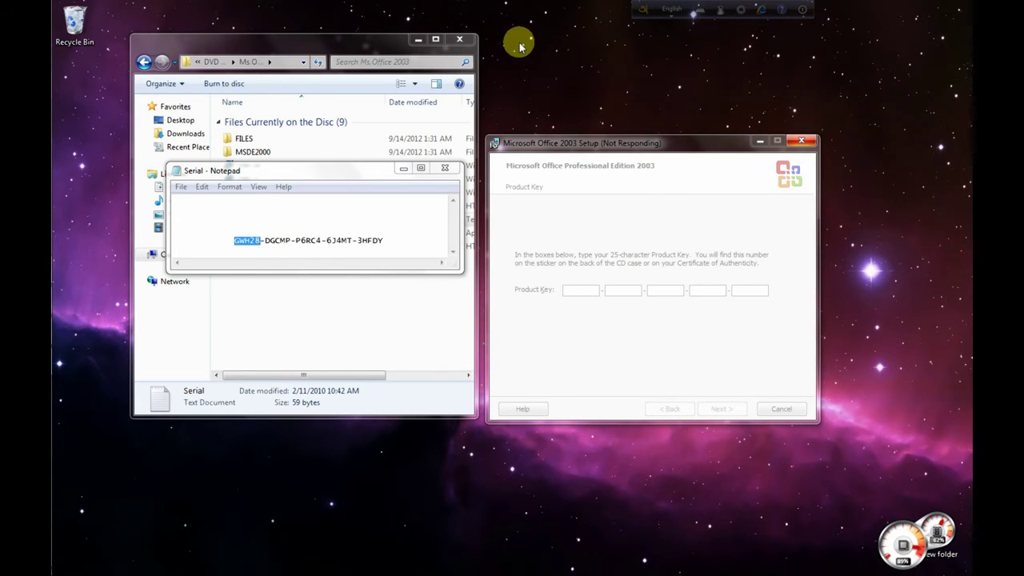
right_click(521, 42)
click(555, 76)
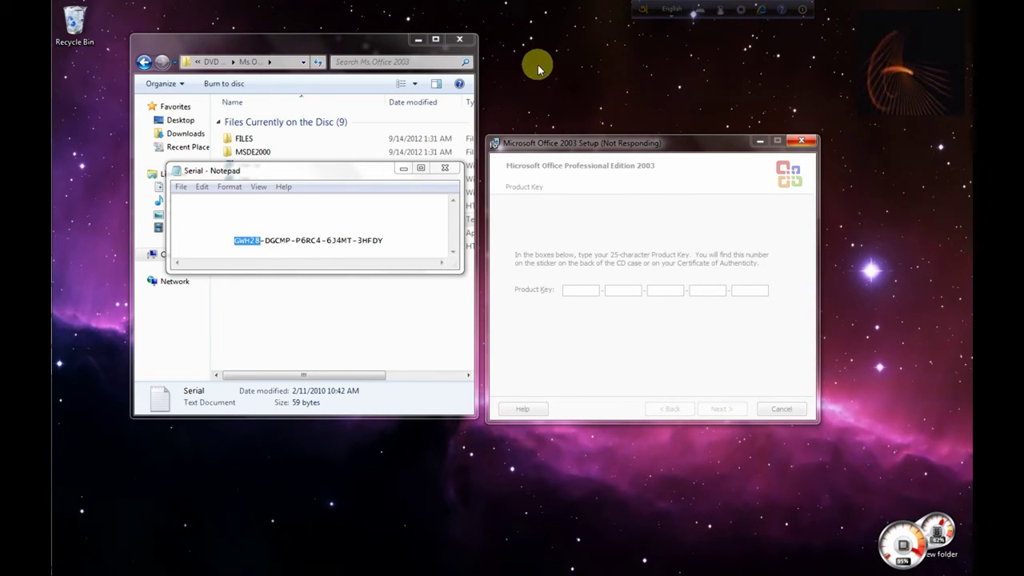
right_click(535, 66)
click(569, 96)
right_click(542, 57)
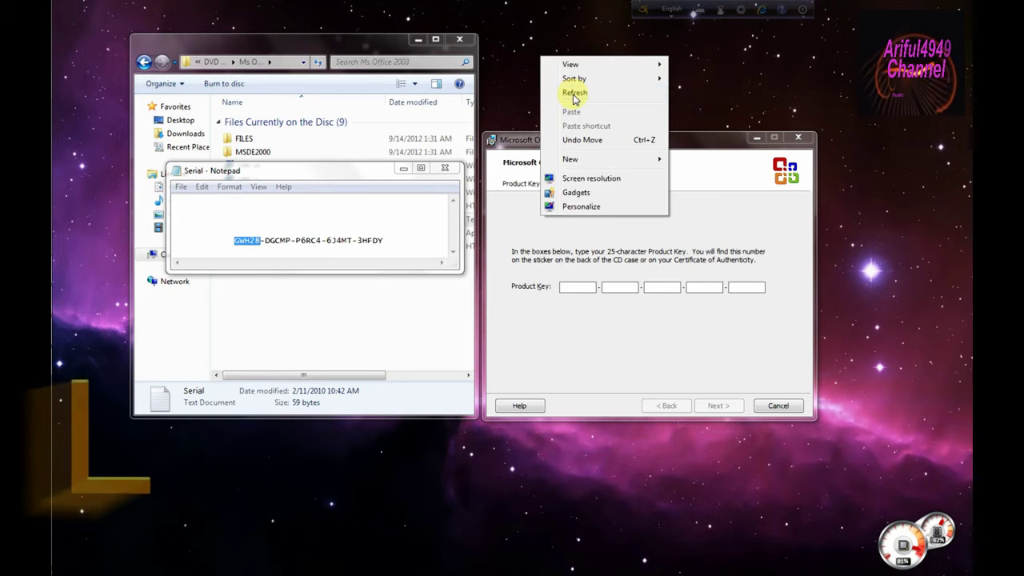
click(574, 93)
Step: Paste the copied first group of the product key into the first Product Key field of the setup
click(568, 286)
right_click(572, 290)
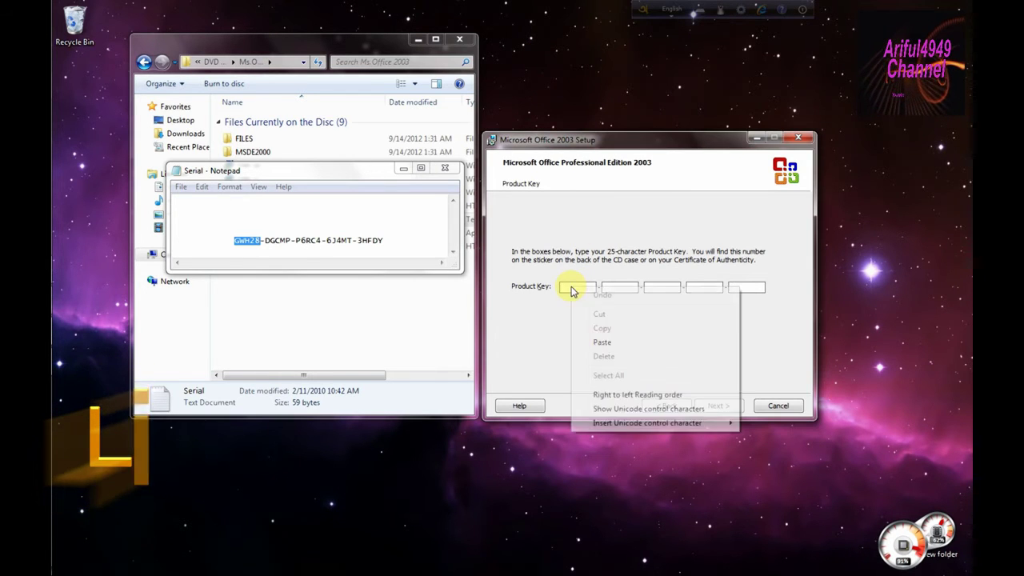
click(602, 341)
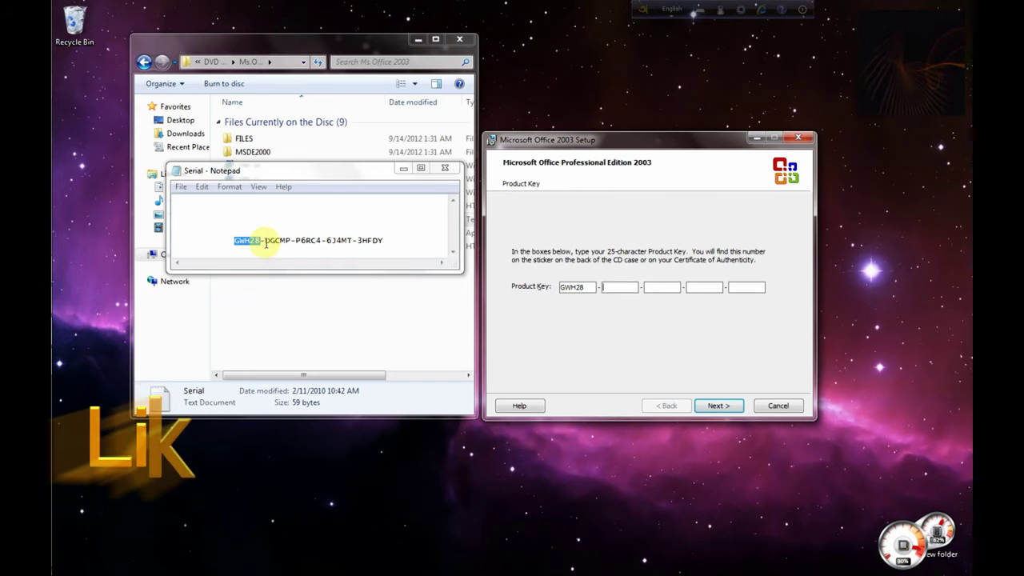
Step: Copy the second group of the product key from the Serial file into the second Product Key field
drag(265, 241, 290, 242)
right_click(287, 241)
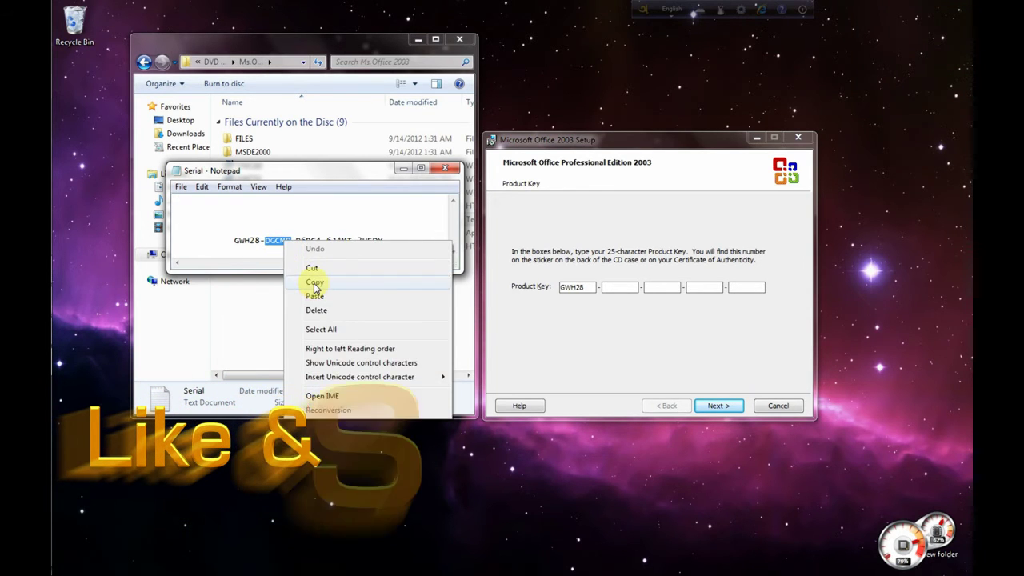
click(313, 282)
click(613, 288)
right_click(621, 287)
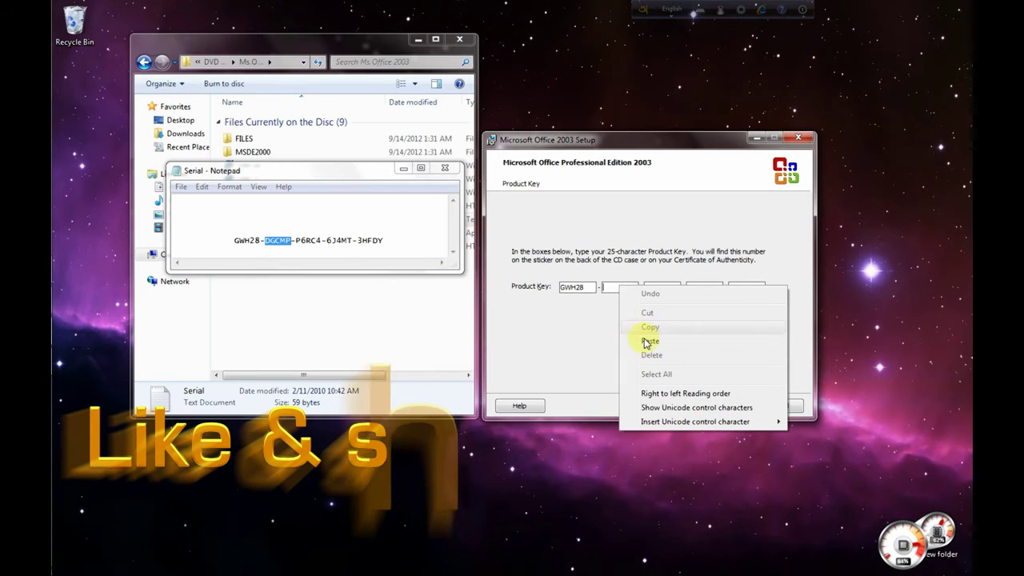
click(629, 341)
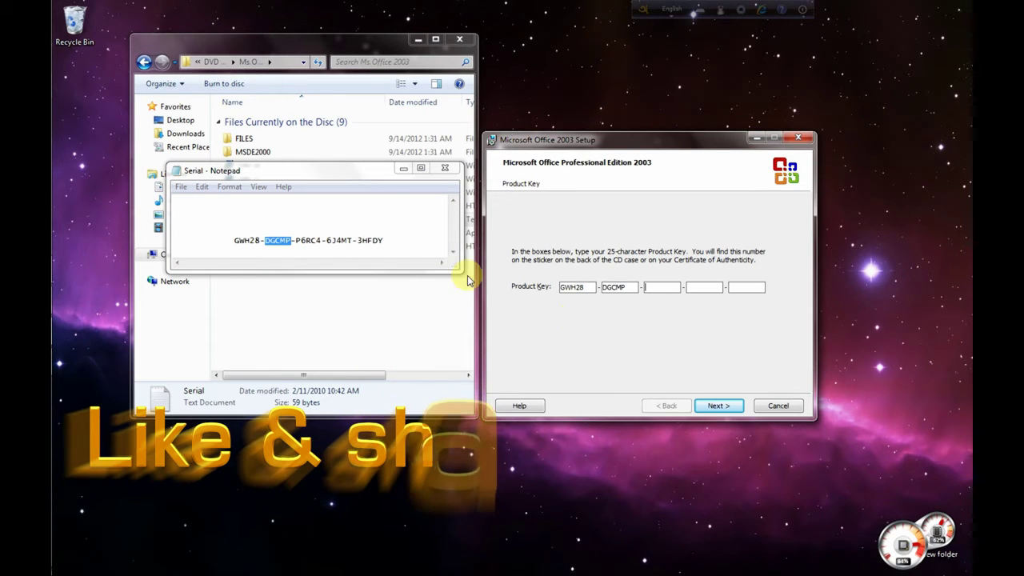
Step: Copy the third group of the product key from the Serial file into the third Product Key field
drag(296, 240, 318, 240)
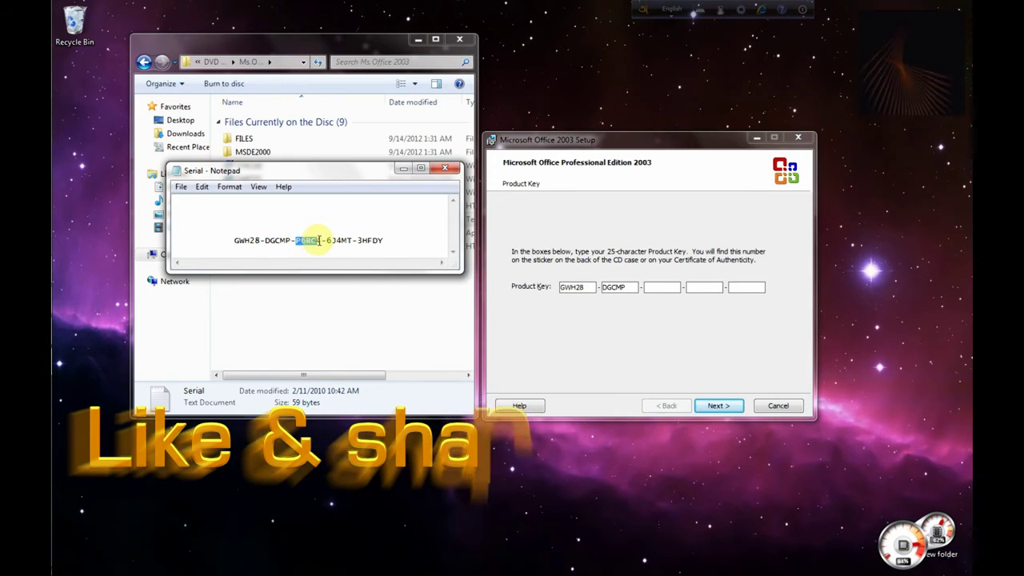
right_click(315, 241)
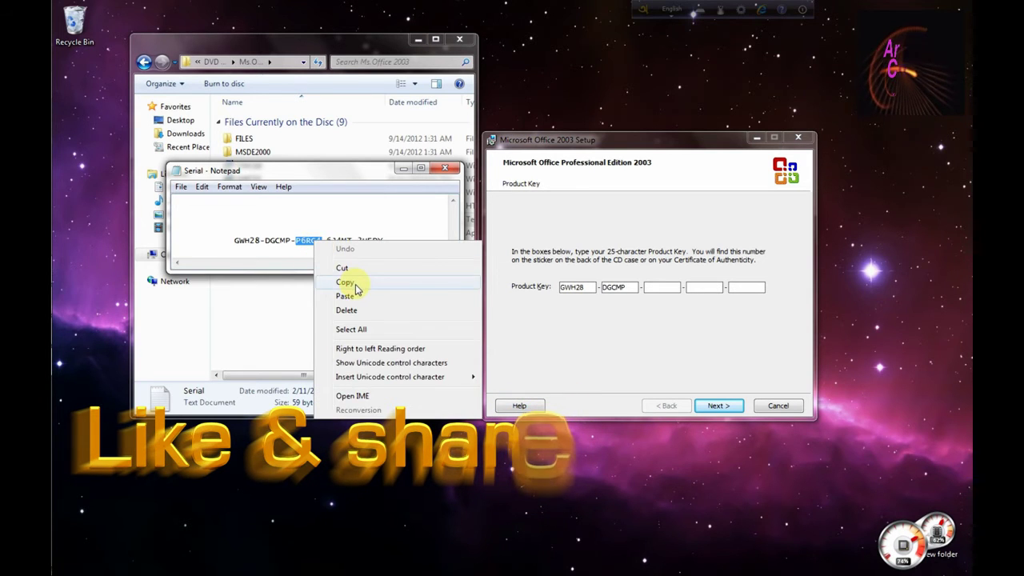
click(355, 285)
click(664, 286)
right_click(667, 289)
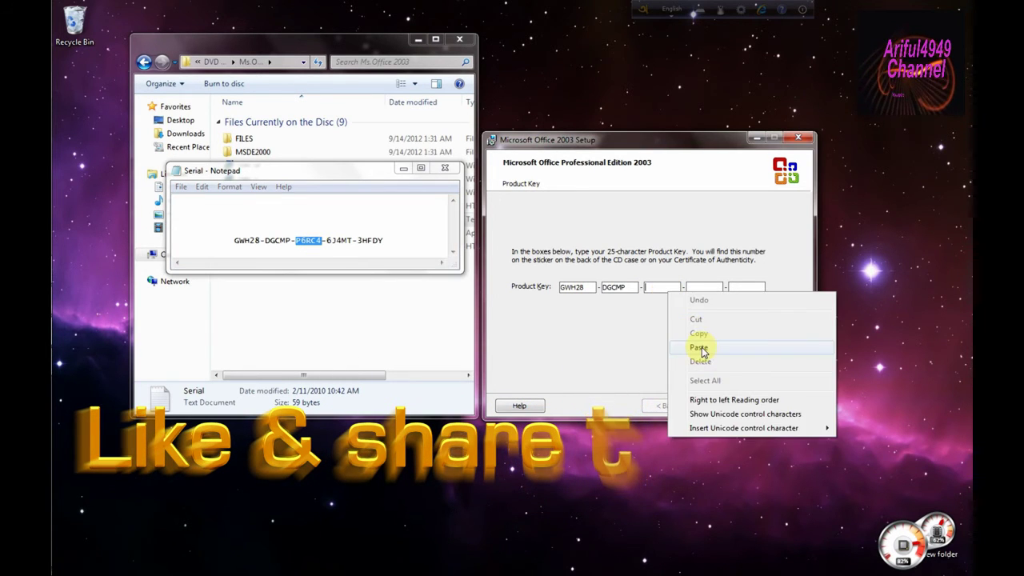
click(700, 349)
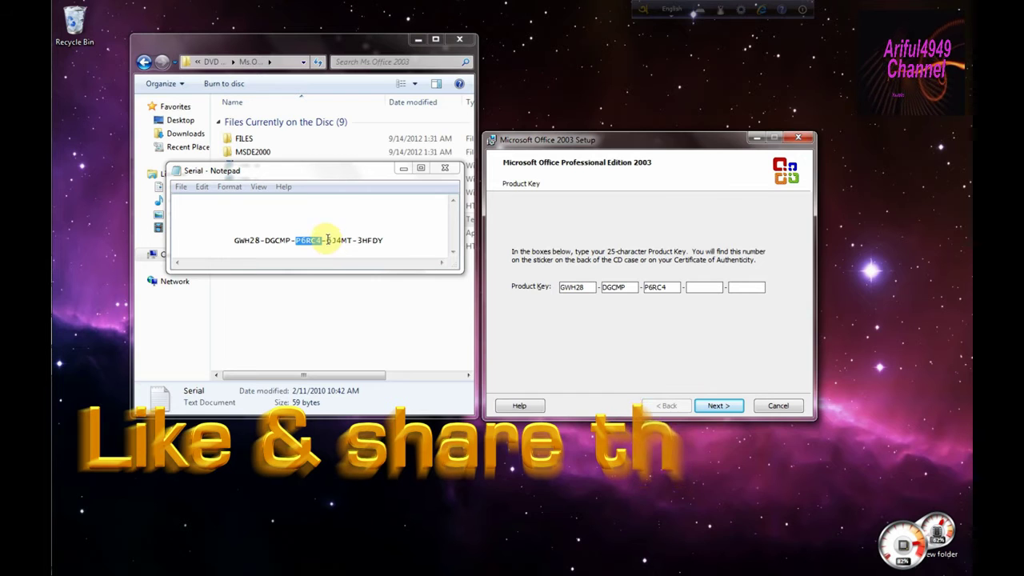
Step: Copy the fourth group of the product key from the Serial file into the fourth Product Key field
drag(328, 240, 351, 240)
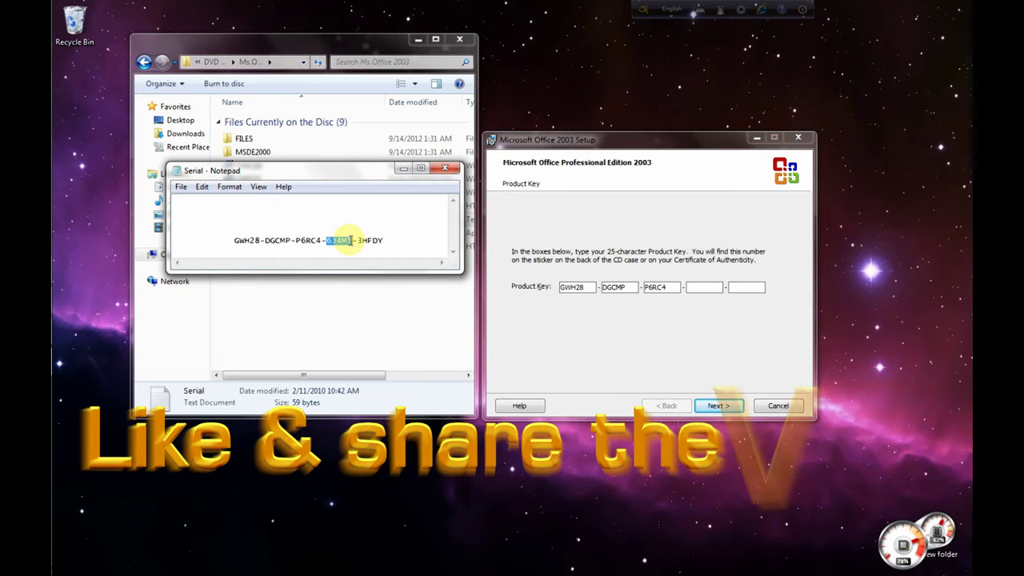
right_click(350, 240)
click(382, 284)
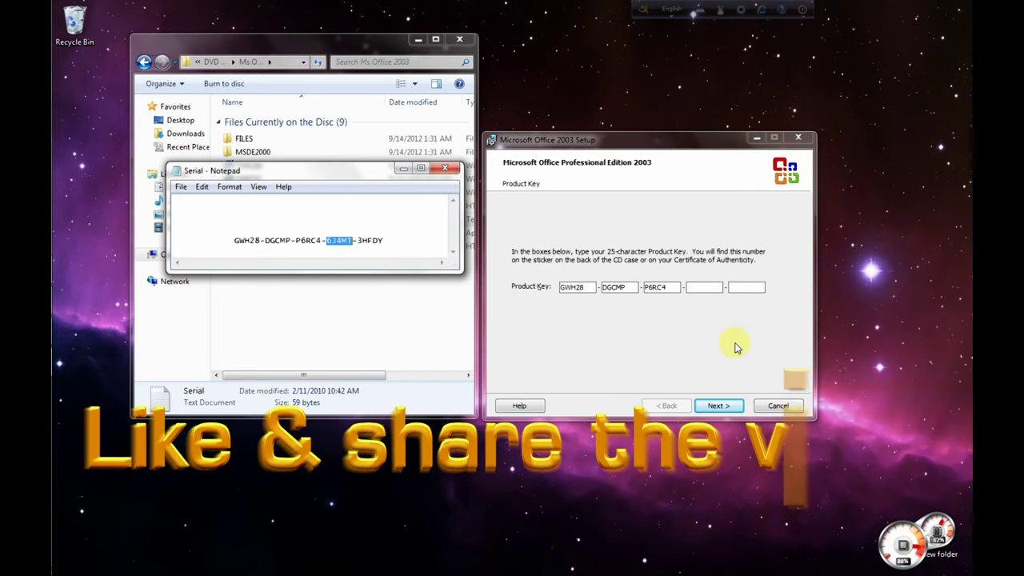
click(704, 287)
right_click(708, 288)
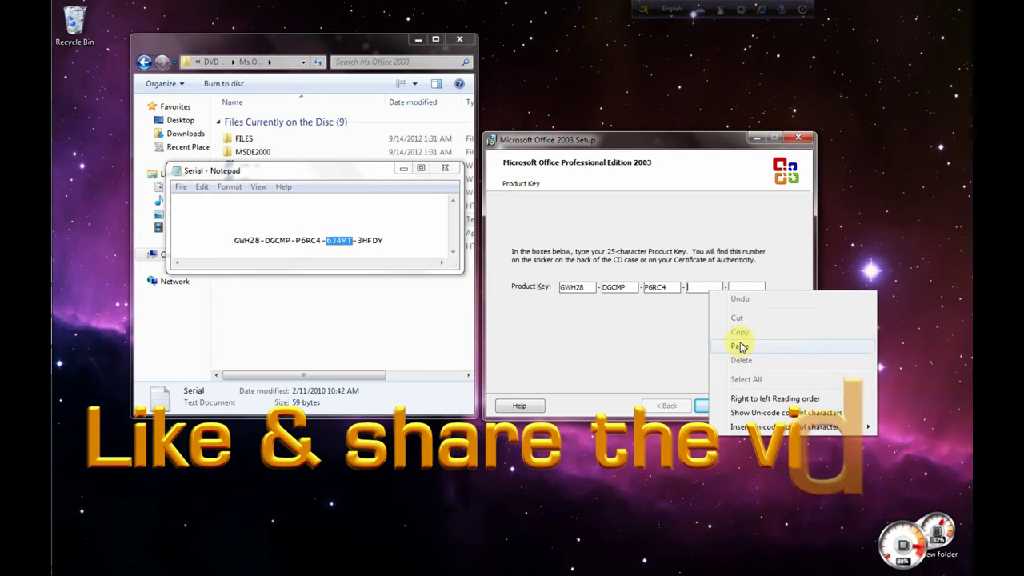
click(739, 346)
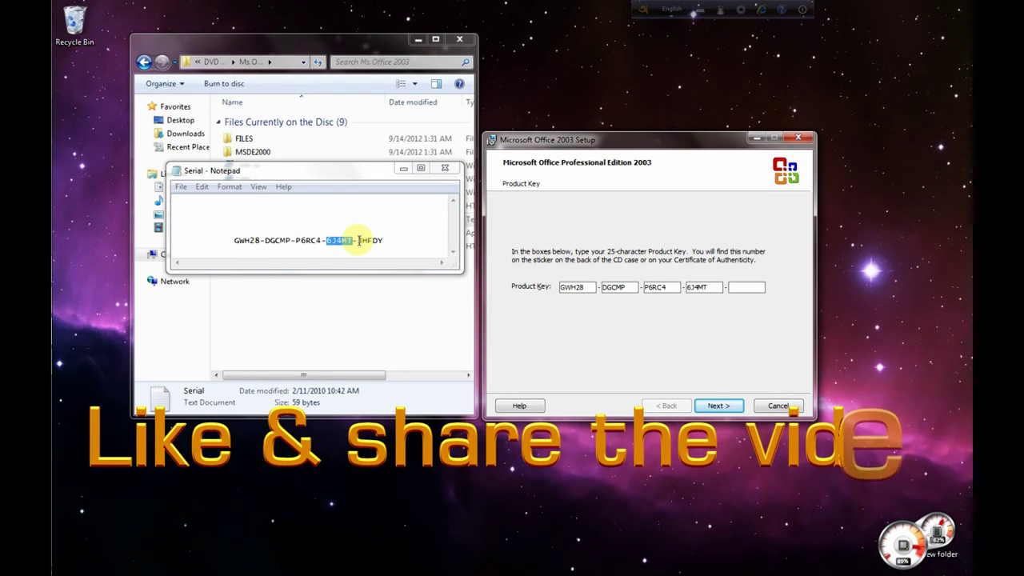
Step: Copy the last group of the product key from the Serial file into the fifth Product Key field
drag(358, 240, 382, 241)
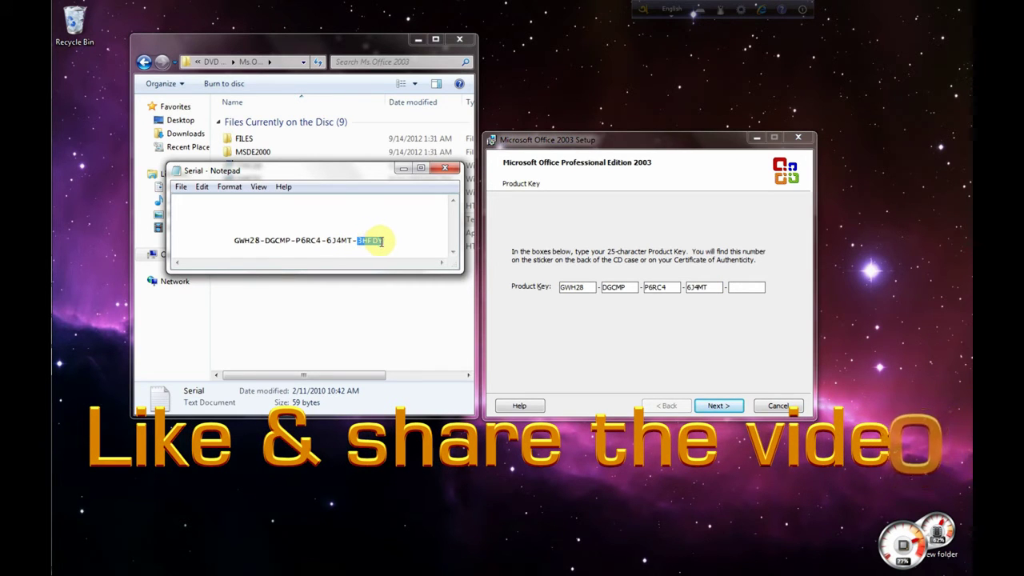
right_click(381, 242)
click(412, 284)
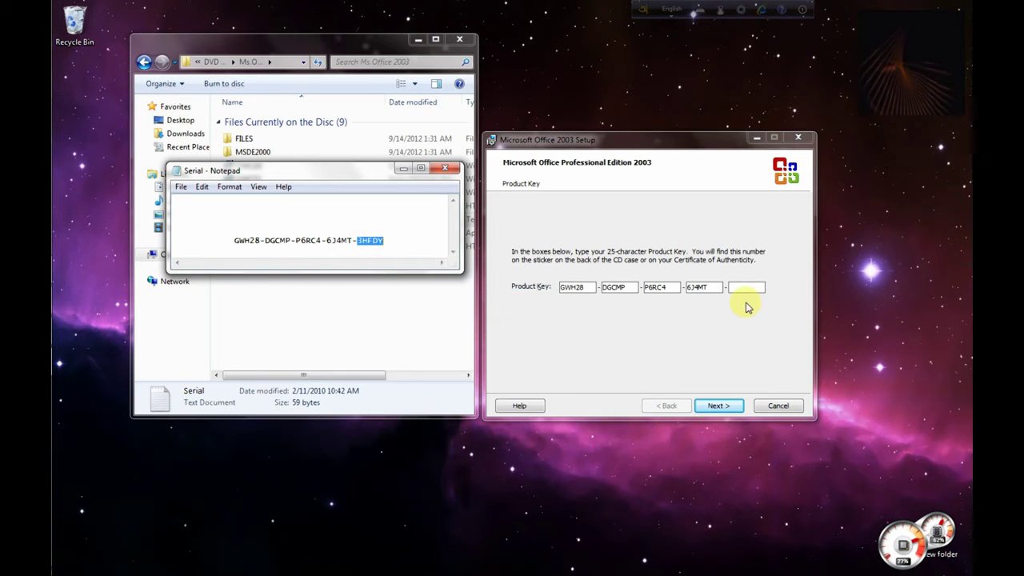
click(753, 288)
right_click(754, 288)
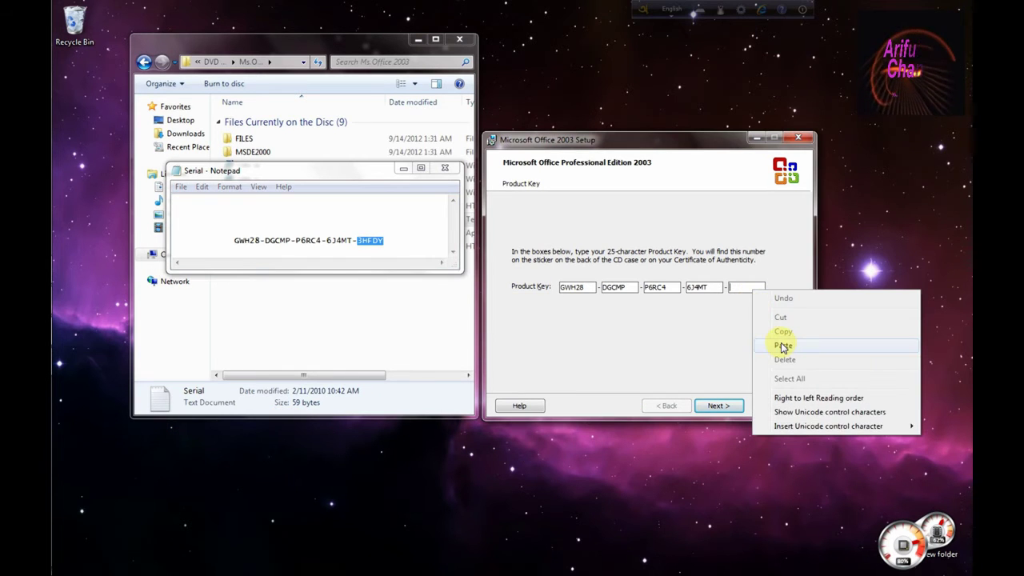
click(780, 338)
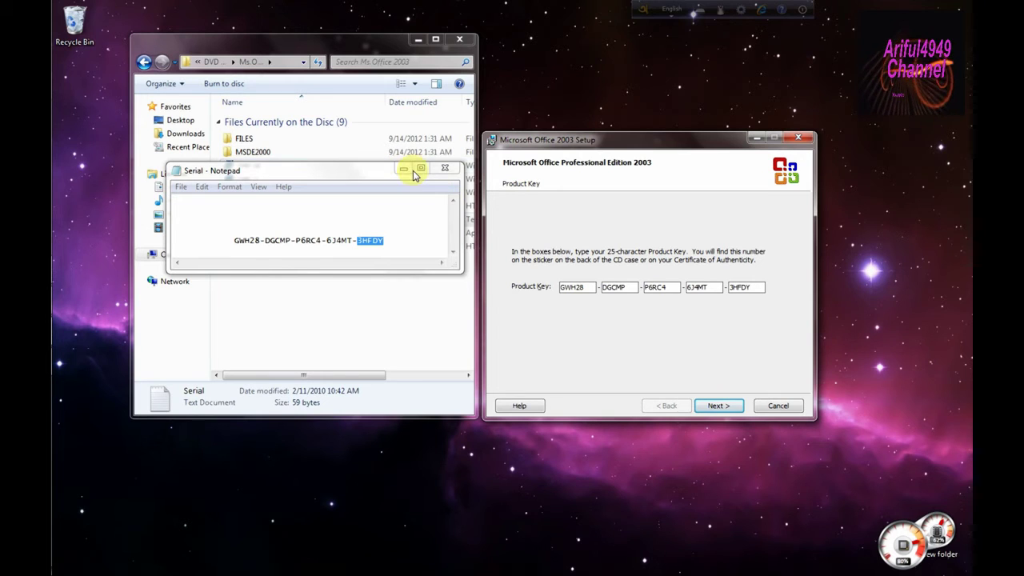
Step: Close the Serial file and submit the completed product key in the Office 2003 setup
click(445, 171)
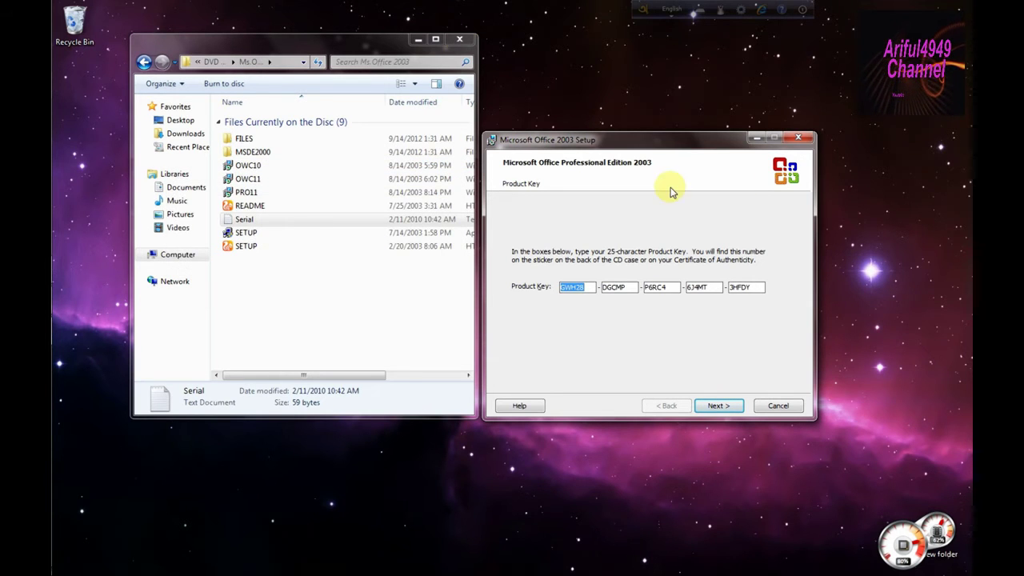
drag(600, 144, 605, 80)
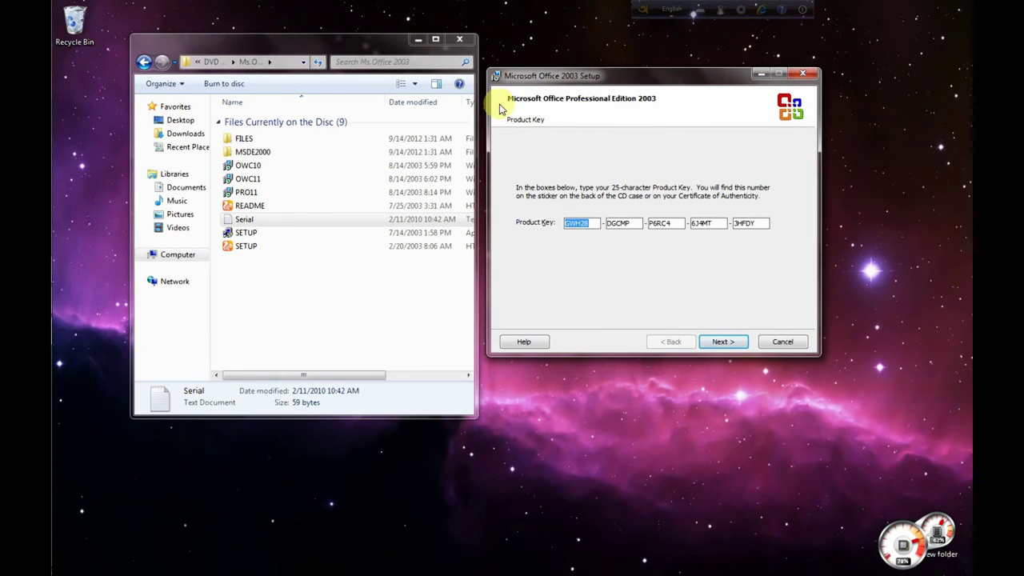
click(722, 344)
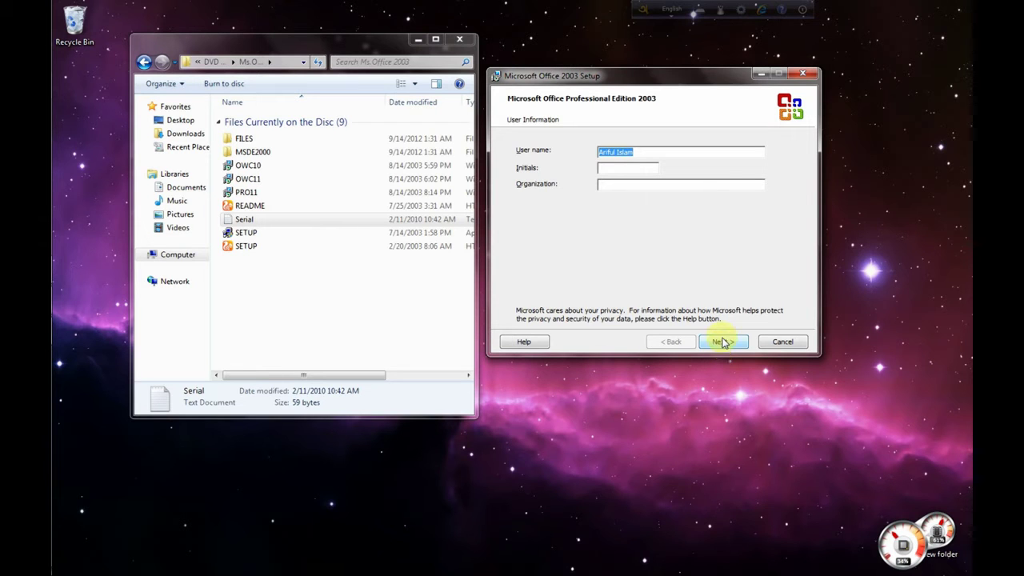
Step: Keep the prefilled user information and accept the End-User License Agreement, with the disc's folder window minimized
click(722, 342)
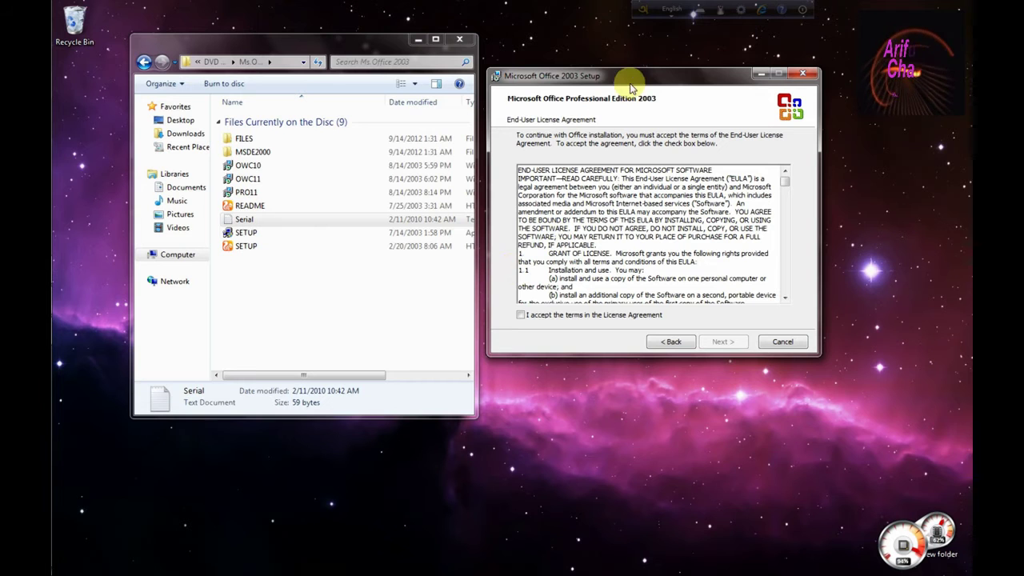
click(418, 39)
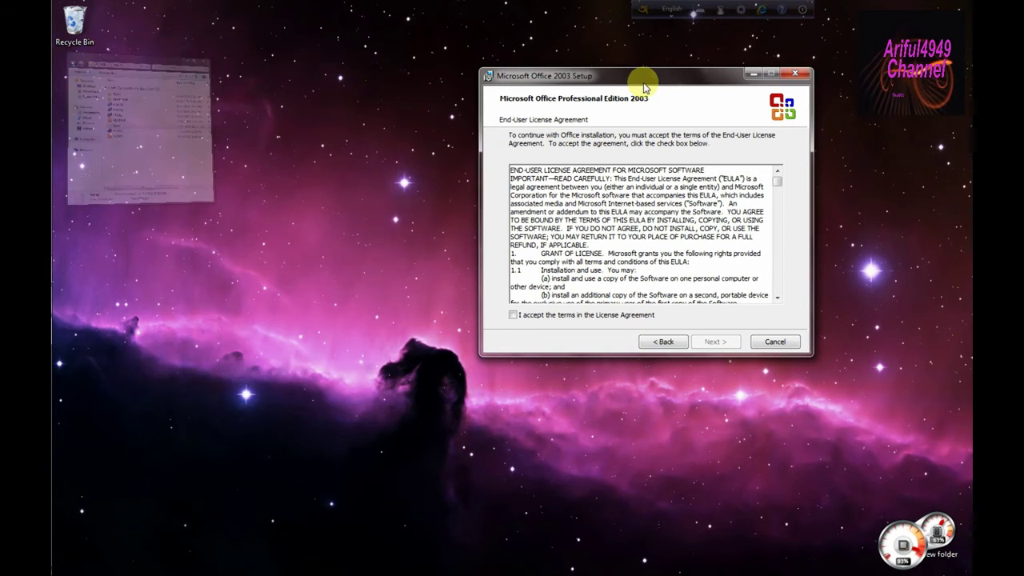
drag(646, 80, 558, 56)
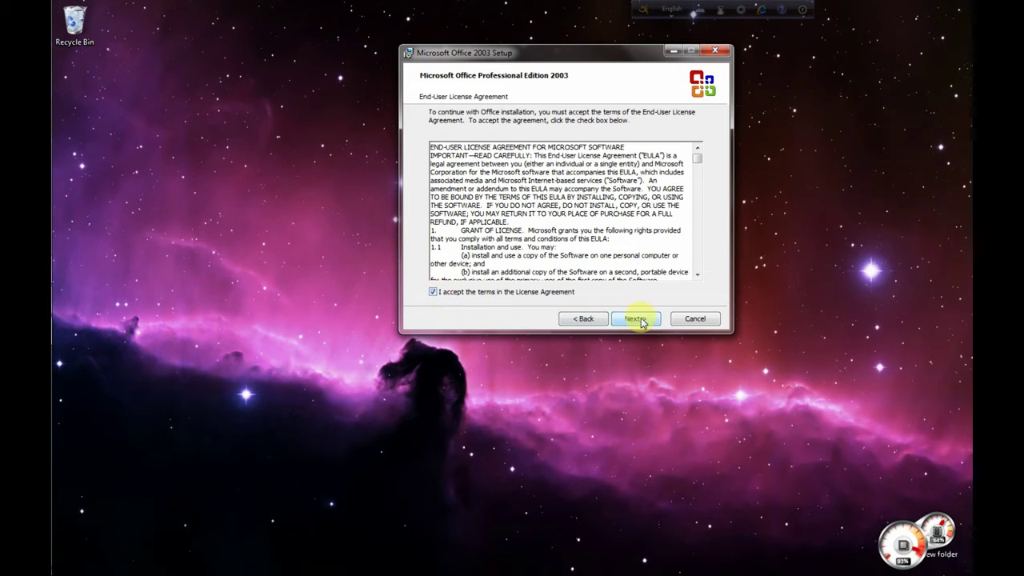
click(637, 319)
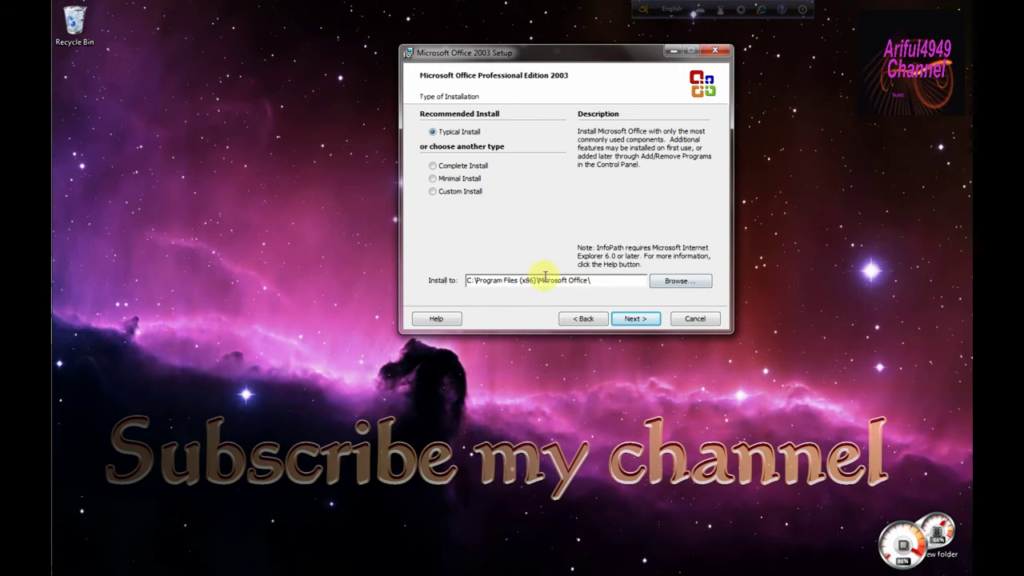
Step: Change the Office installation destination to the root of Local Disk (E:)
click(679, 283)
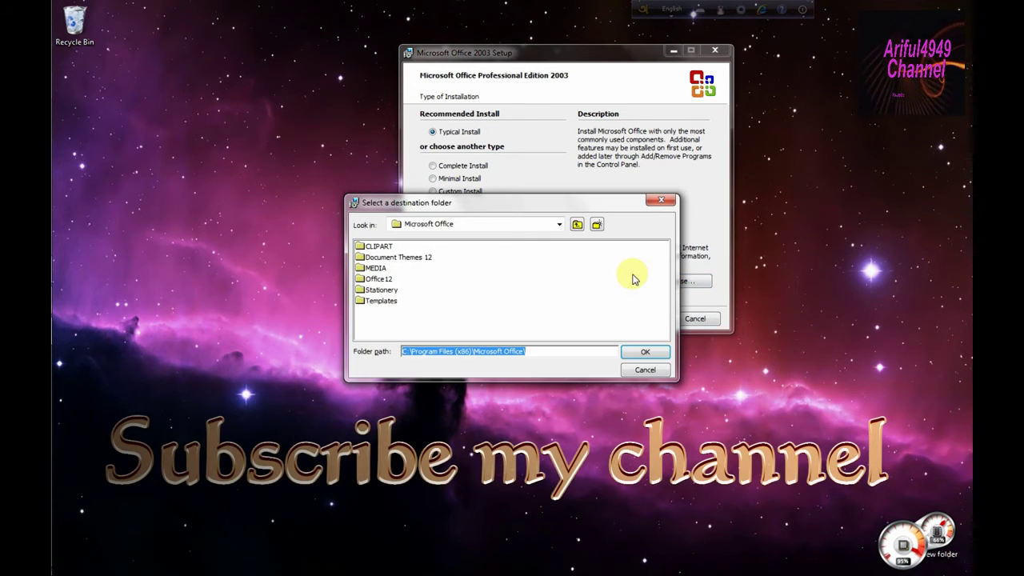
click(552, 228)
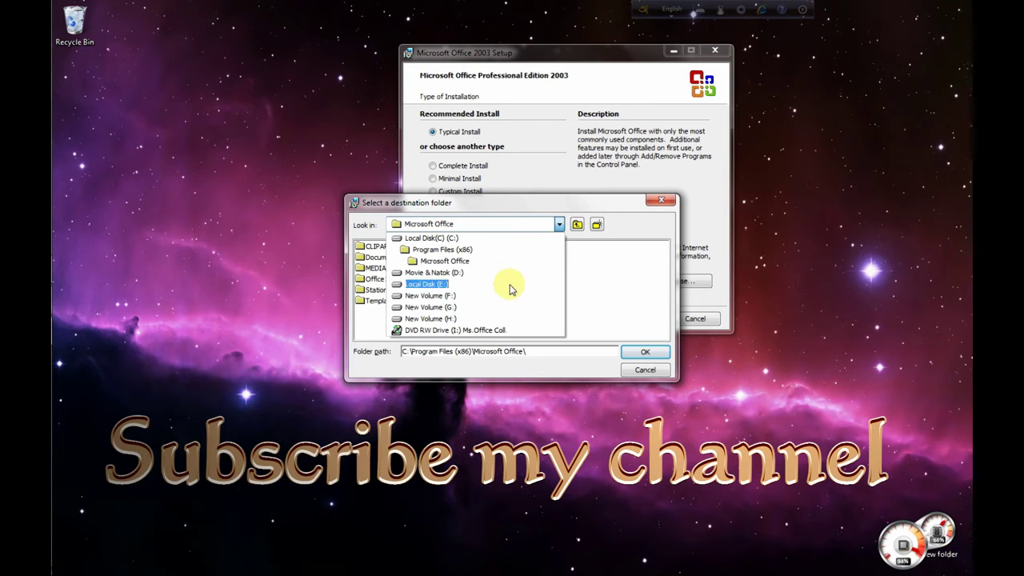
click(432, 284)
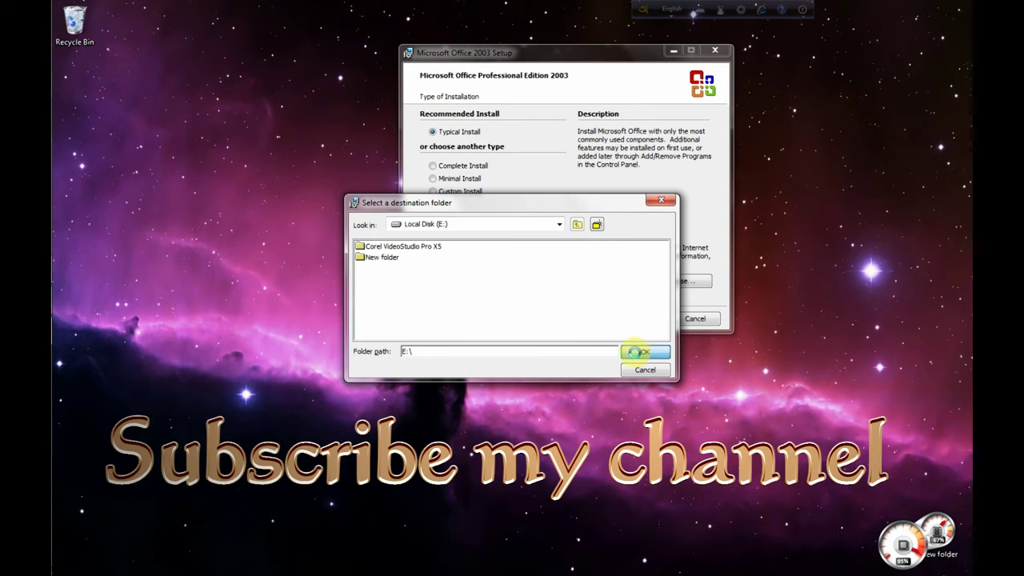
click(638, 352)
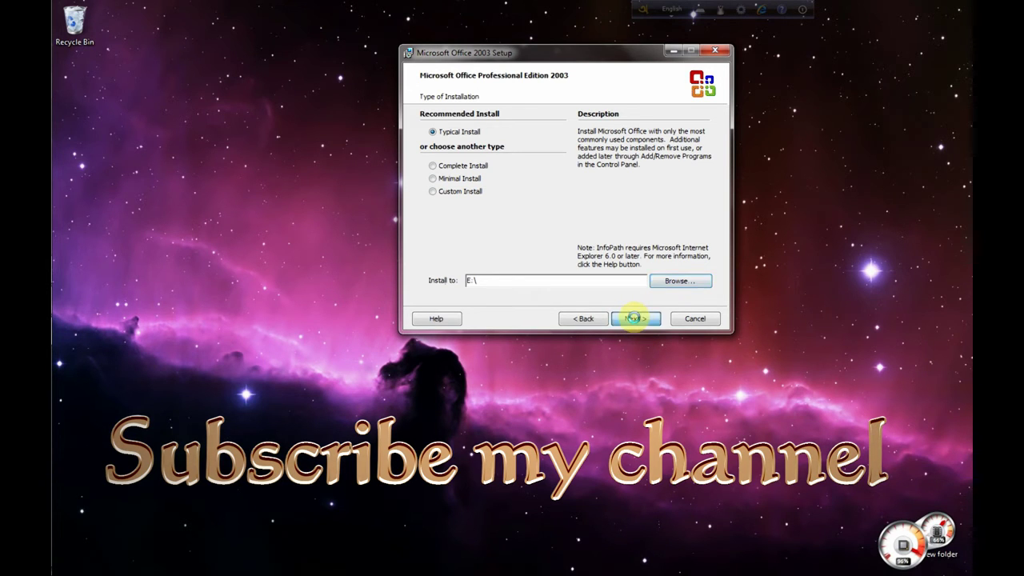
Step: Proceed with the Typical Install type and start installing Office
click(633, 318)
click(636, 319)
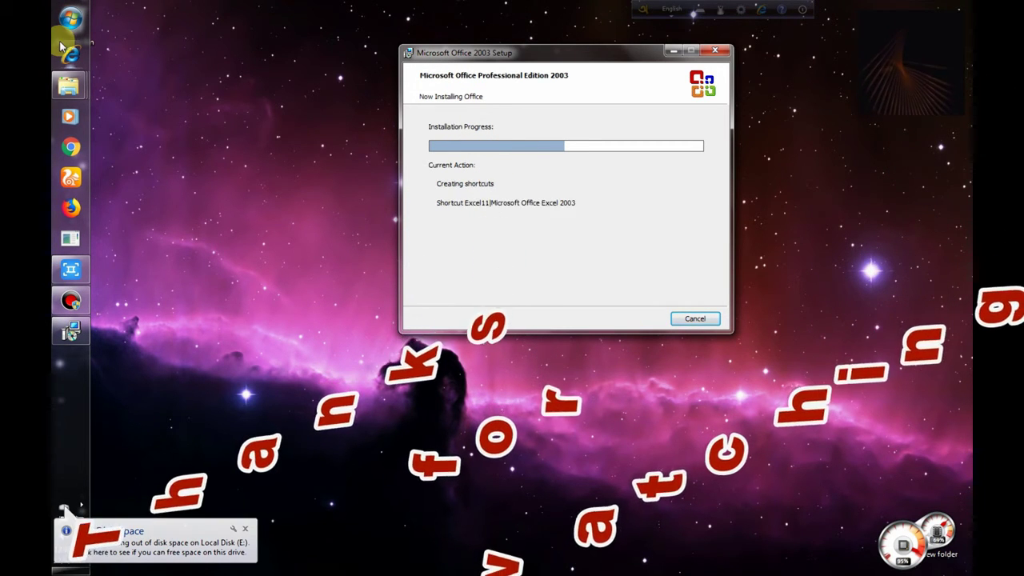
mouse_move(80, 93)
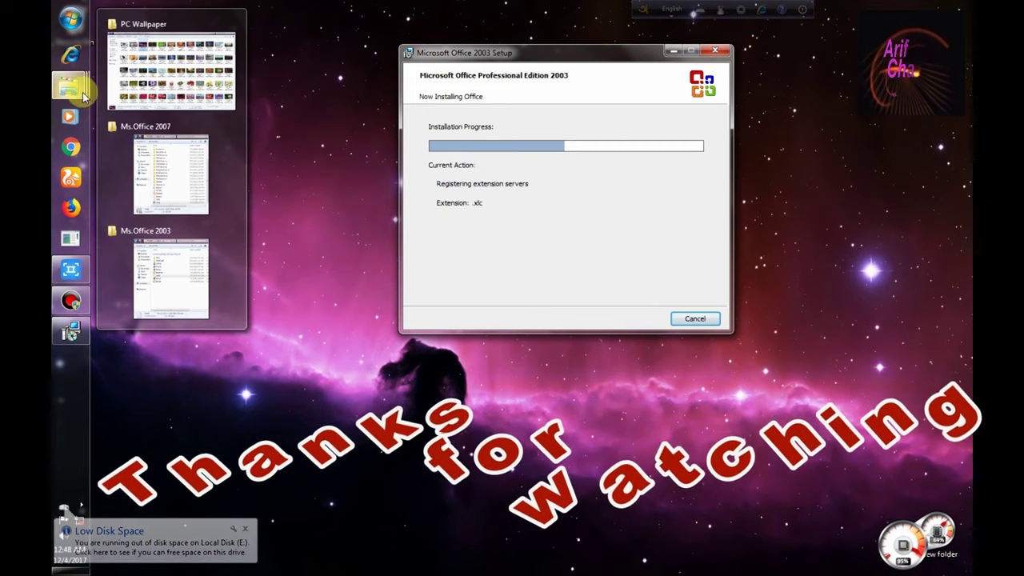